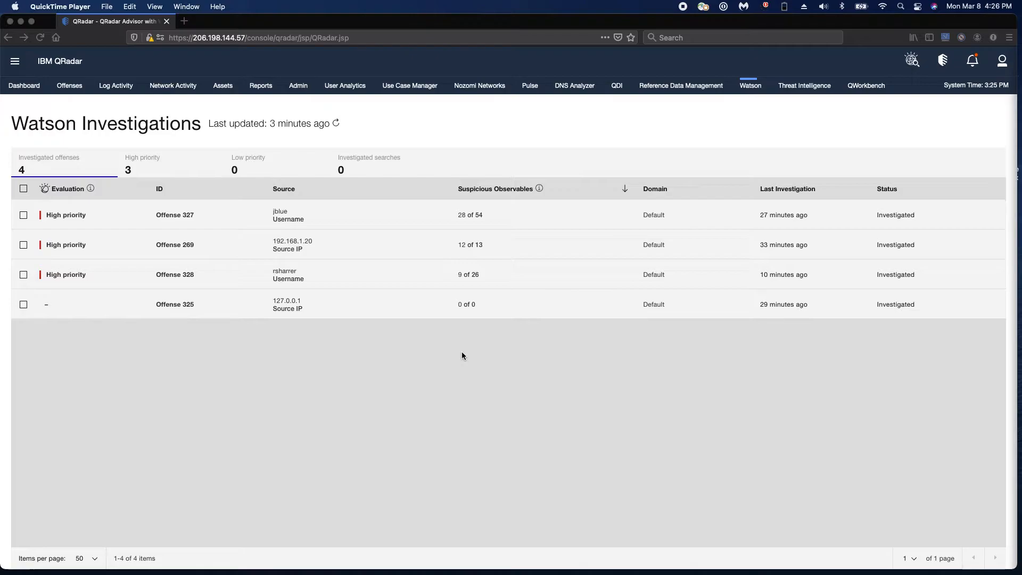
Open the investigation of Offense 327 and display its relationship graph
{"action": "left_click", "coordinate": [343, 214]}
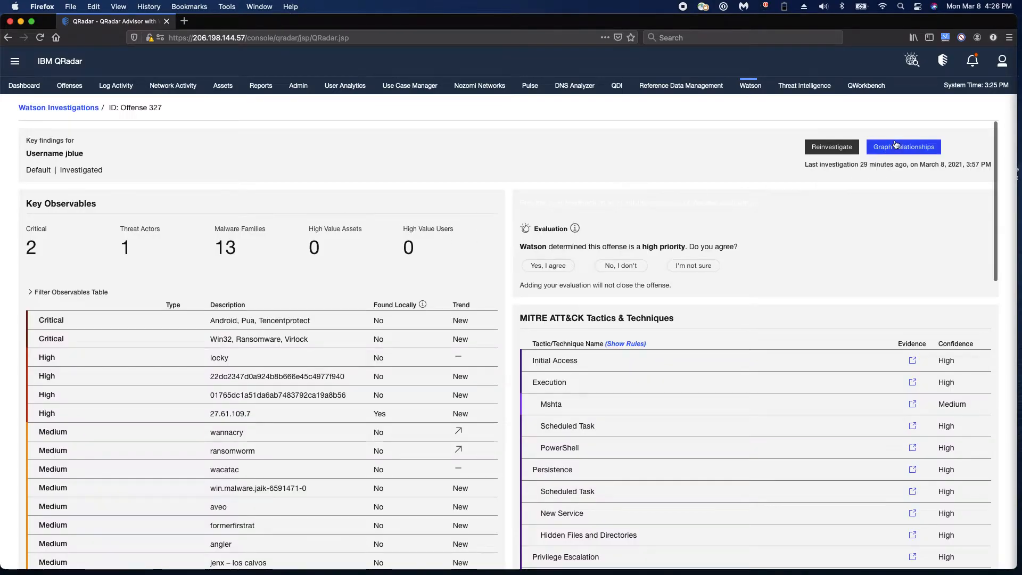
{"action": "left_click", "coordinate": [896, 145]}
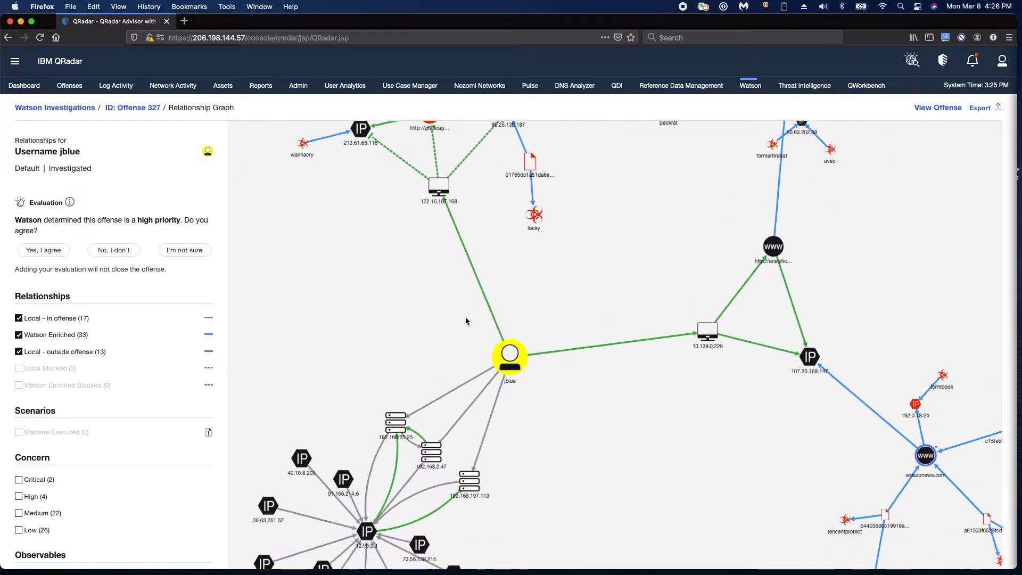
Review the insights, X-Force report, WHOIS record and reputation of IP node 27.61.109.7, and close its details
{"action": "scroll", "coordinate": [494, 412], "scroll_direction": "up", "scroll_amount": 3}
{"action": "scroll", "coordinate": [494, 412], "scroll_direction": "up", "scroll_amount": 3}
{"action": "left_click_drag", "start_coordinate": [568, 401], "coordinate": [633, 388]}
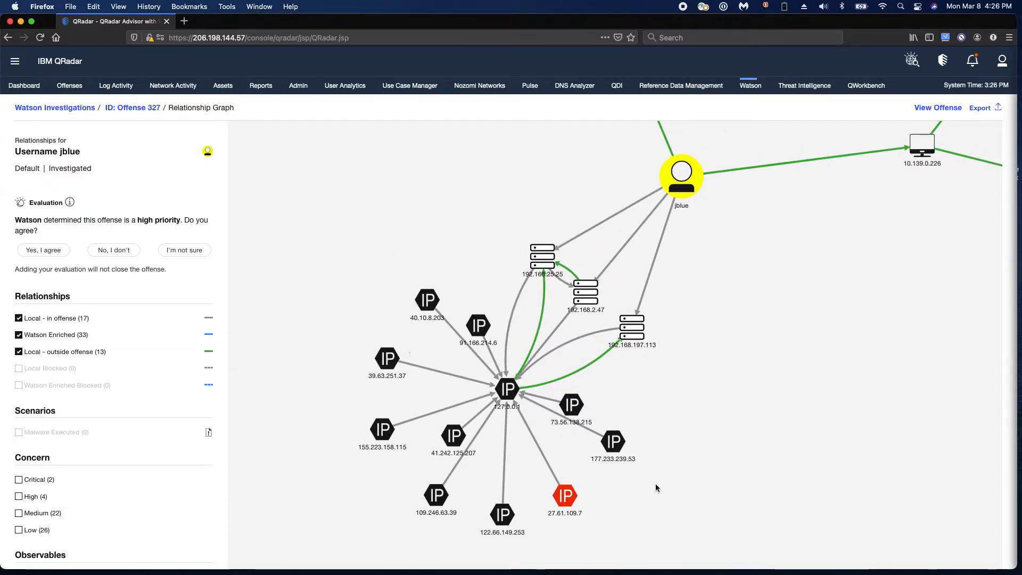
{"action": "left_click", "coordinate": [568, 498]}
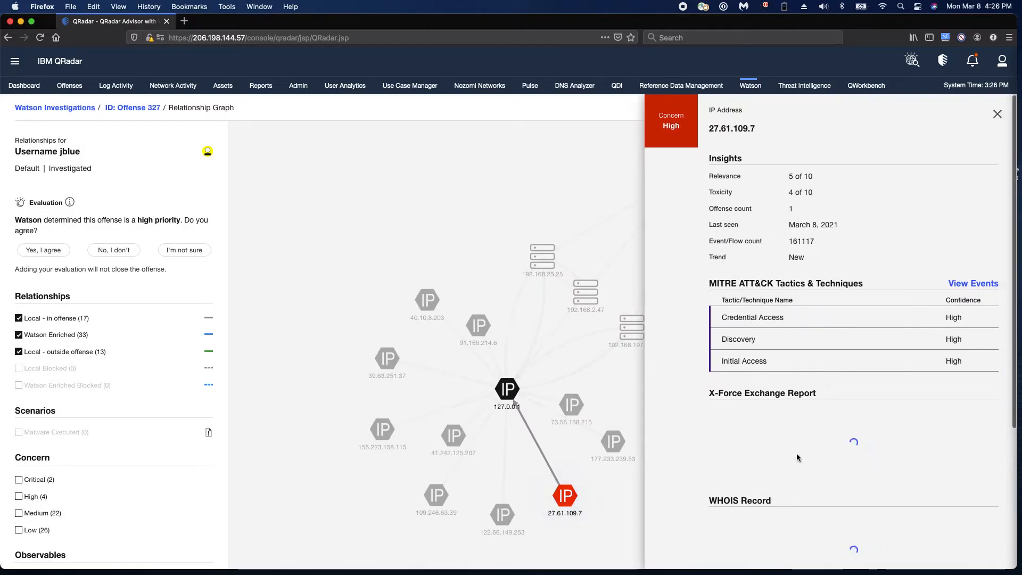
{"action": "scroll", "coordinate": [806, 443], "scroll_direction": "down", "scroll_amount": 5}
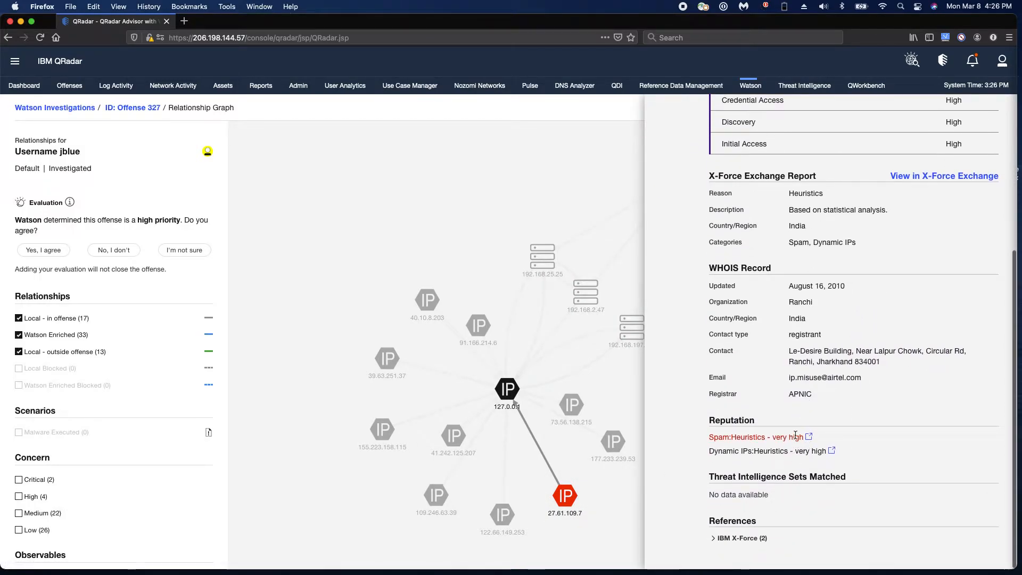
{"action": "scroll", "coordinate": [794, 468], "scroll_direction": "up", "scroll_amount": 5}
{"action": "scroll", "coordinate": [797, 437], "scroll_direction": "down", "scroll_amount": 5}
{"action": "scroll", "coordinate": [797, 437], "scroll_direction": "down", "scroll_amount": 1}
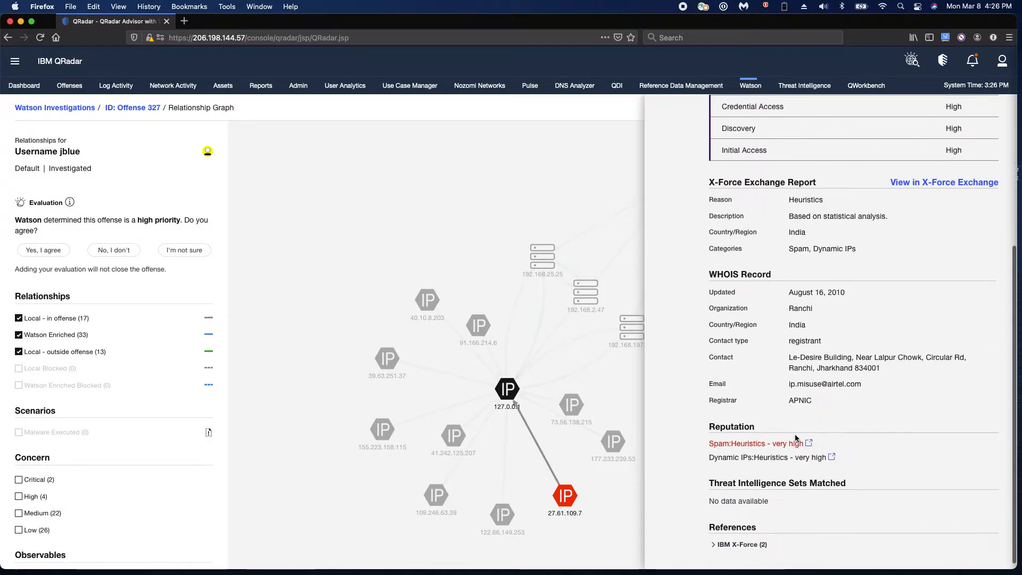
{"action": "scroll", "coordinate": [819, 419], "scroll_direction": "up", "scroll_amount": 5}
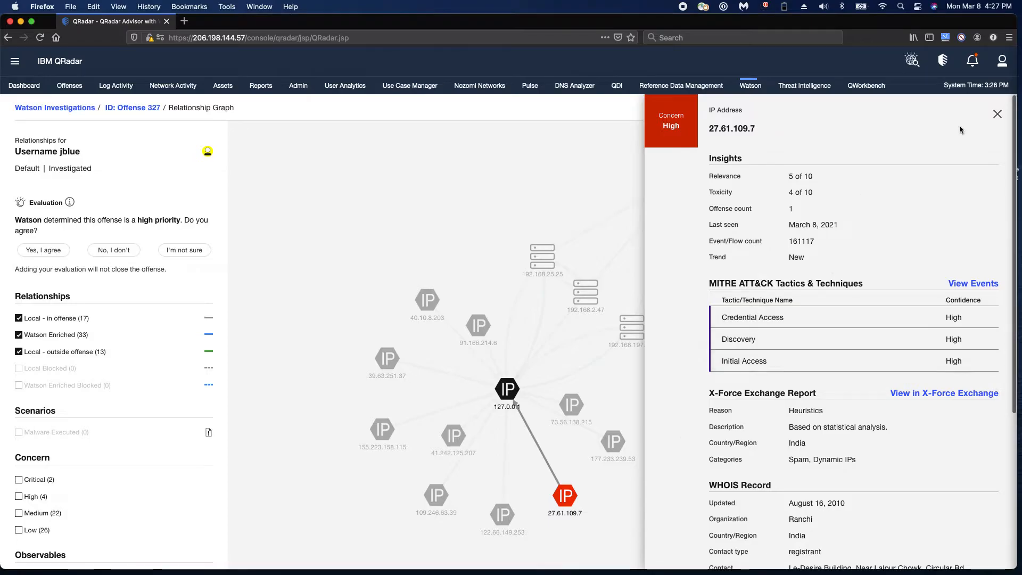
{"action": "left_click", "coordinate": [997, 114]}
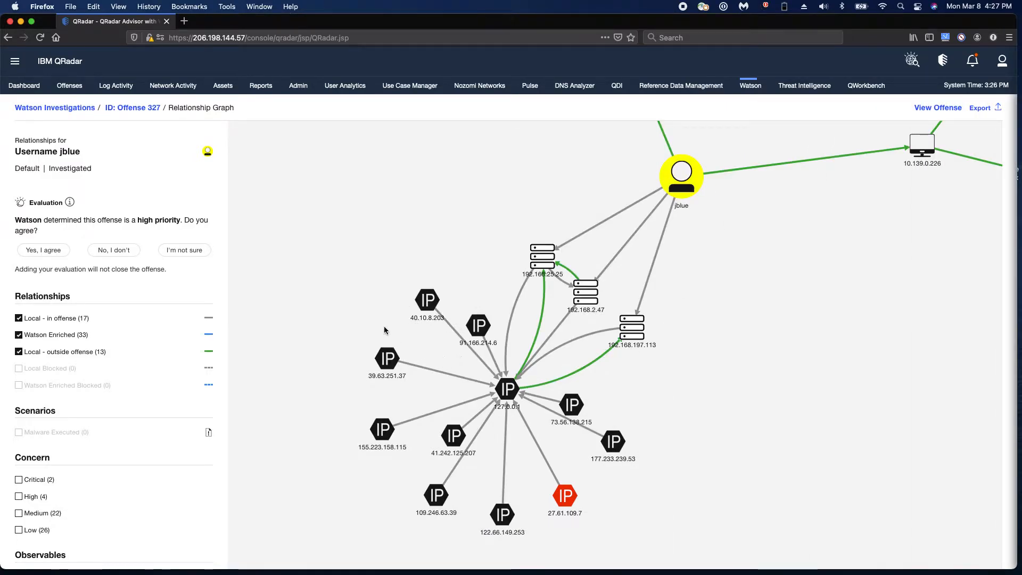
Review the details of IP node 40.10.8.203 down to its matched threat intelligence sets, and close them
{"action": "left_click", "coordinate": [427, 300]}
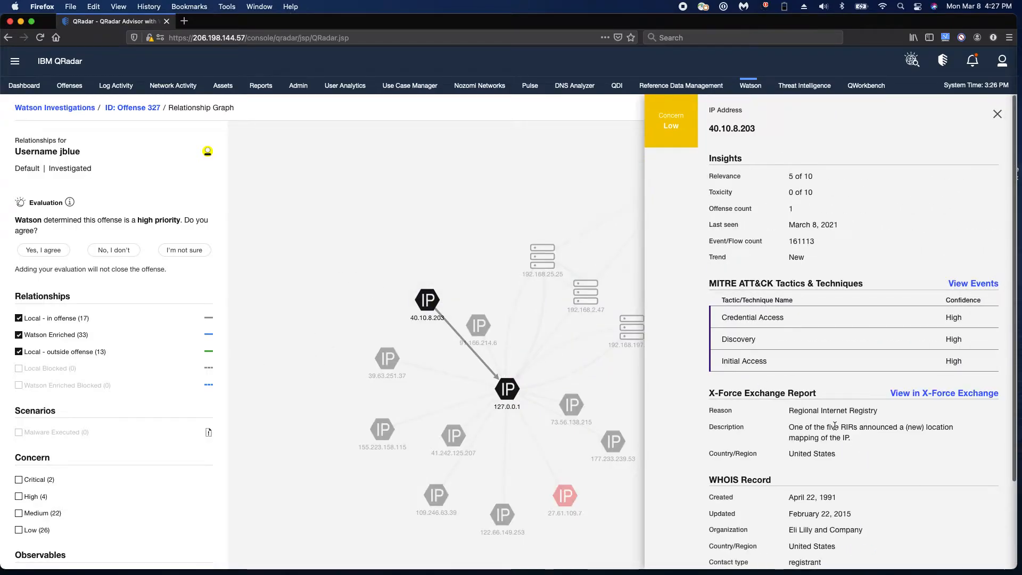
{"action": "scroll", "coordinate": [855, 448], "scroll_direction": "down", "scroll_amount": 3}
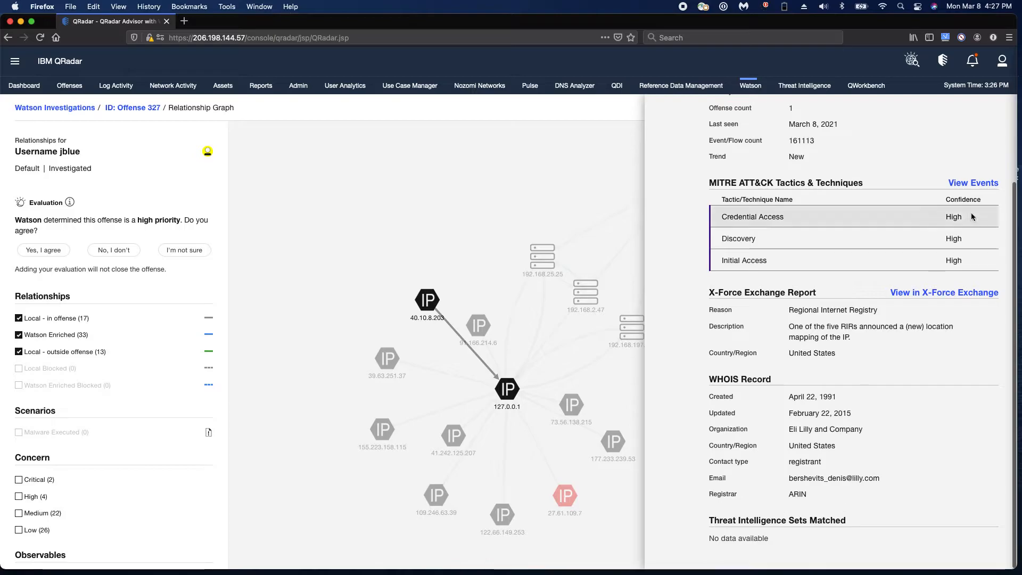
{"action": "scroll", "coordinate": [974, 191], "scroll_direction": "up", "scroll_amount": 3}
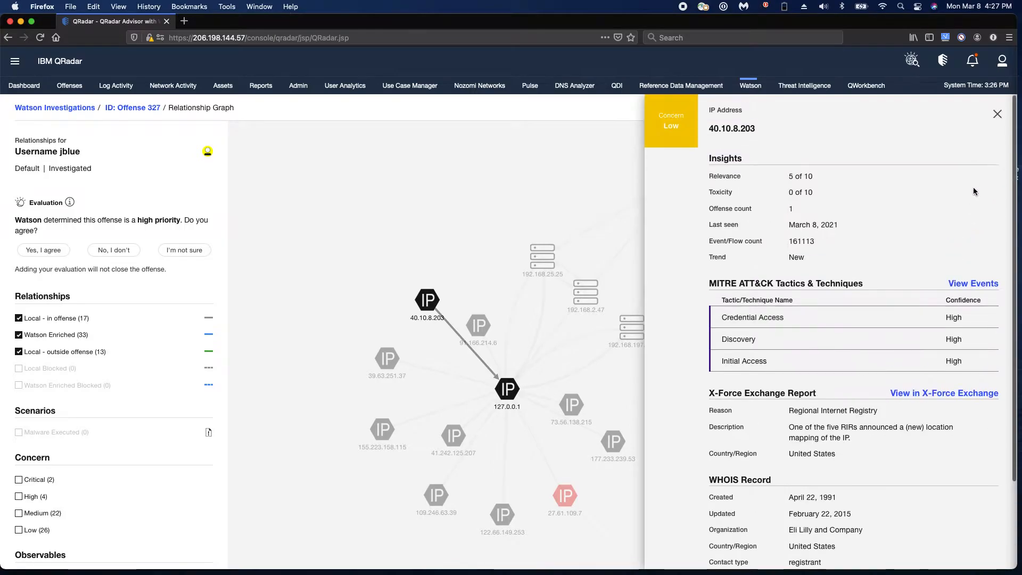
{"action": "left_click", "coordinate": [997, 114]}
{"action": "left_click", "coordinate": [647, 485]}
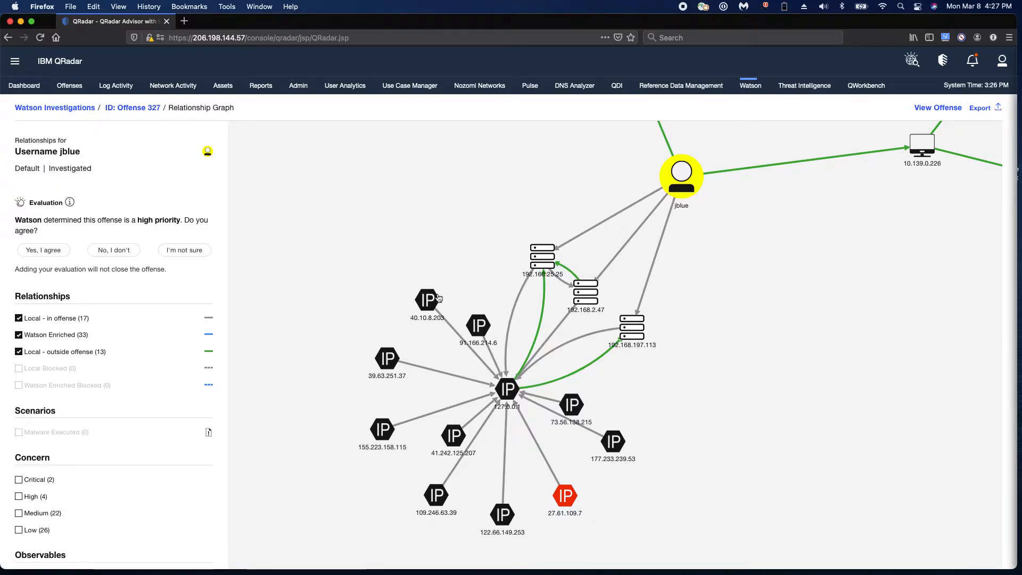
Return to the Watson Investigations list and open the relationship graph of Offense 328
{"action": "left_click", "coordinate": [66, 108]}
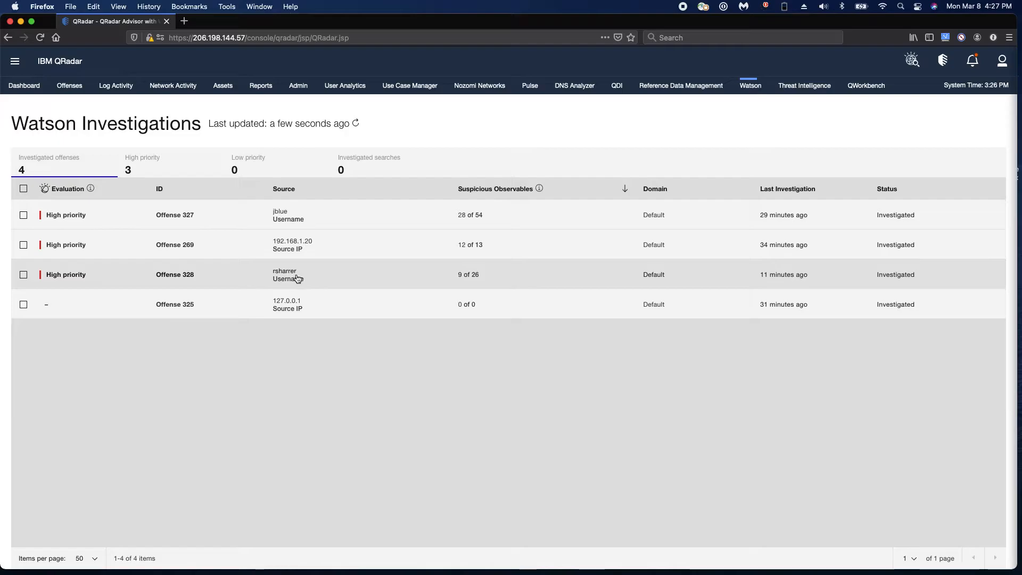
{"action": "left_click", "coordinate": [296, 277]}
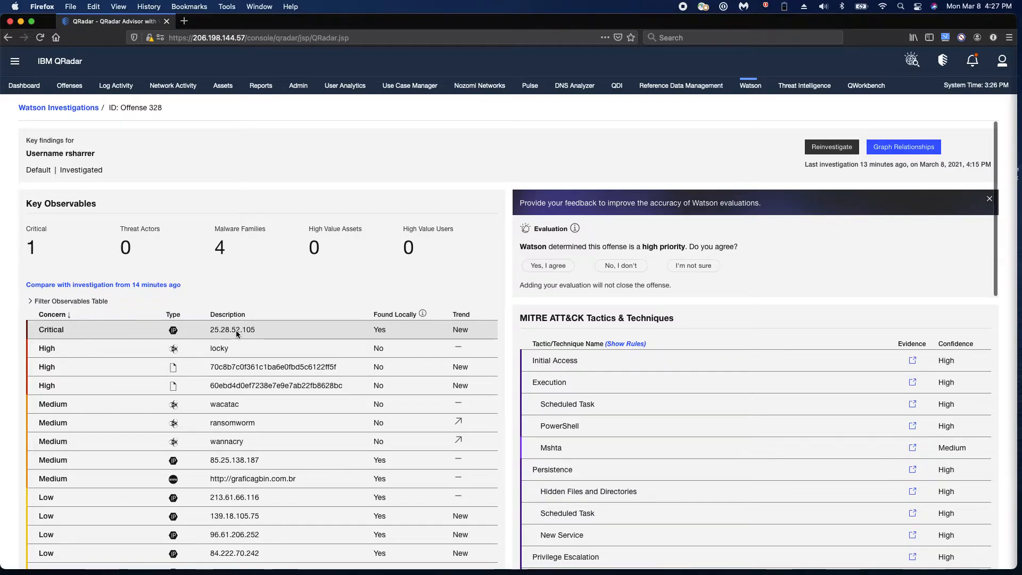
{"action": "left_click", "coordinate": [888, 147]}
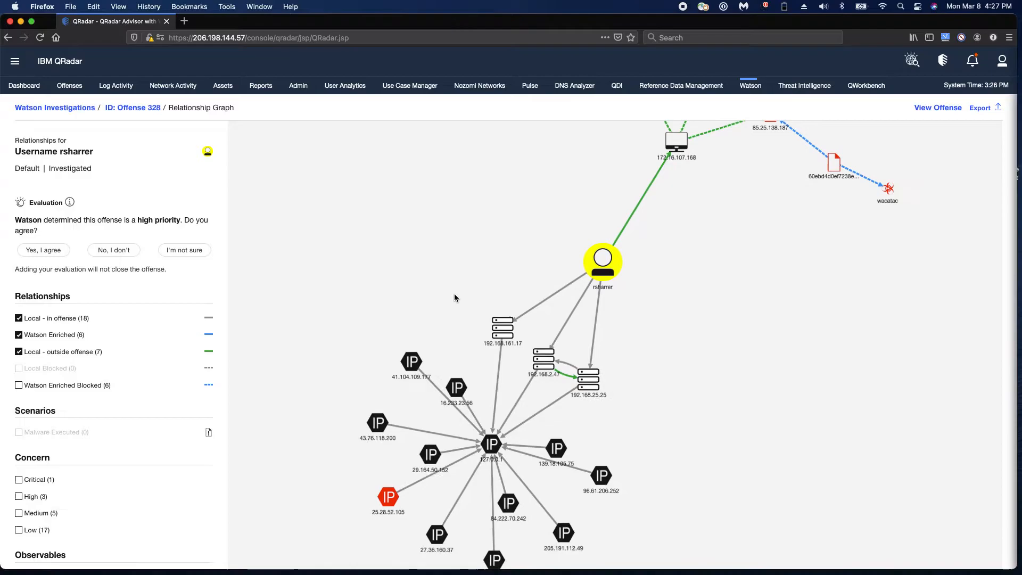
Review the details of IP node 25.28.52.105, including the matched threat intelligence set, and close them
{"action": "scroll", "coordinate": [490, 157], "scroll_direction": "down", "scroll_amount": 5}
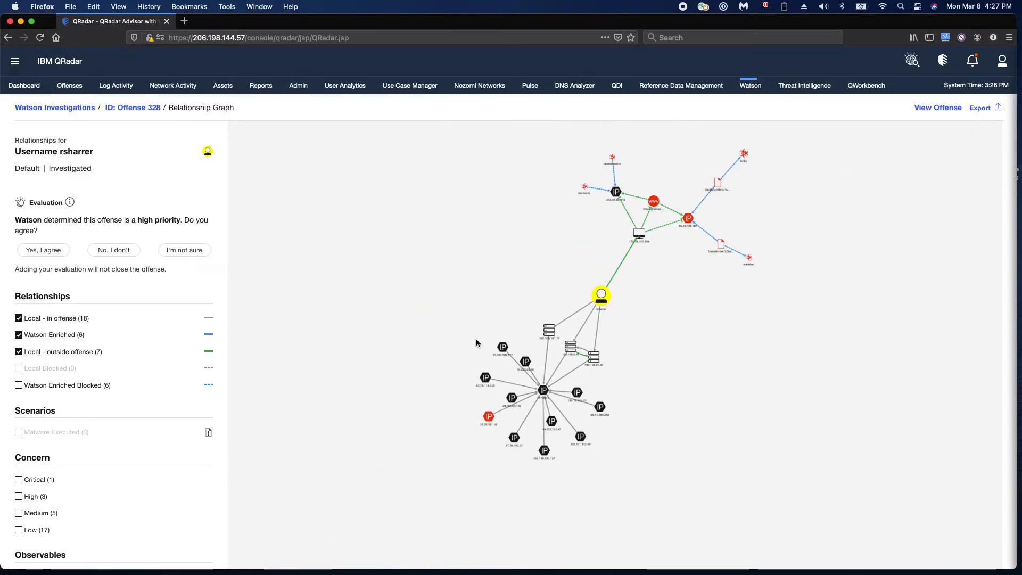
{"action": "scroll", "coordinate": [475, 338], "scroll_direction": "up", "scroll_amount": 3}
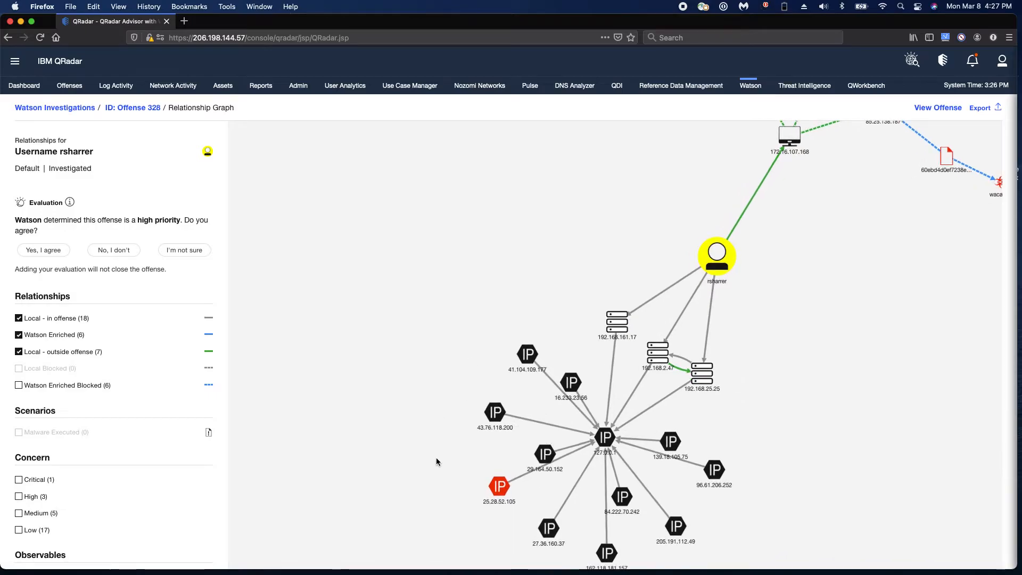
{"action": "left_click_drag", "start_coordinate": [436, 461], "coordinate": [353, 326]}
{"action": "scroll", "coordinate": [366, 346], "scroll_direction": "up", "scroll_amount": 2}
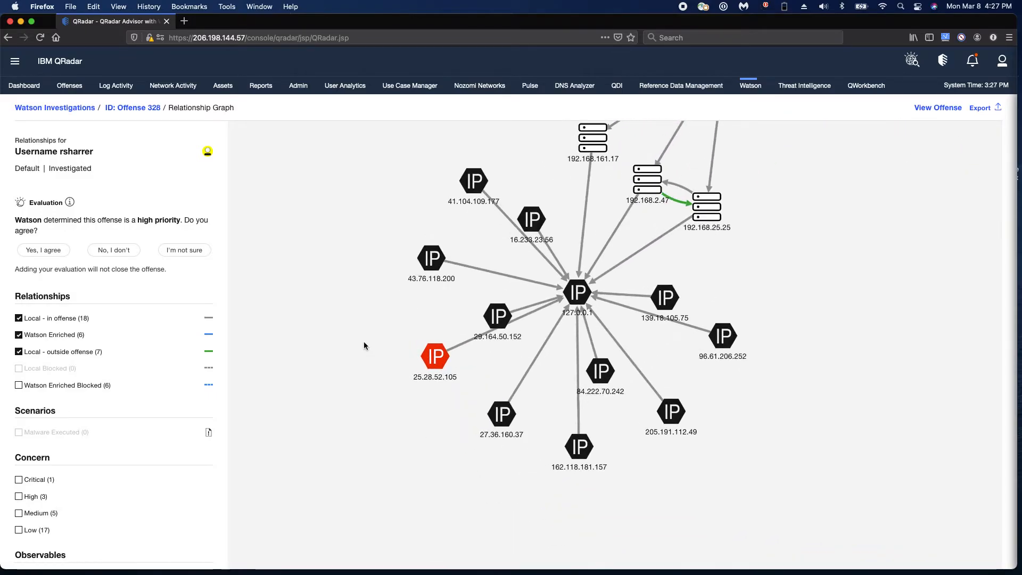
{"action": "left_click", "coordinate": [432, 353]}
{"action": "scroll", "coordinate": [881, 427], "scroll_direction": "down", "scroll_amount": 2}
{"action": "scroll", "coordinate": [881, 428], "scroll_direction": "down", "scroll_amount": 2}
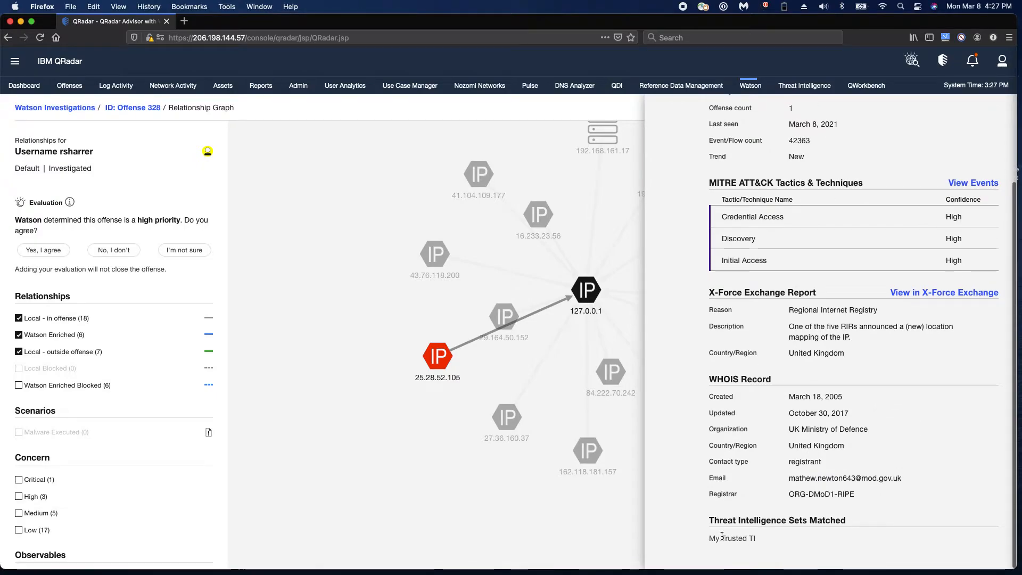
{"action": "left_click_drag", "start_coordinate": [735, 538], "coordinate": [770, 538]}
{"action": "left_click", "coordinate": [774, 536]}
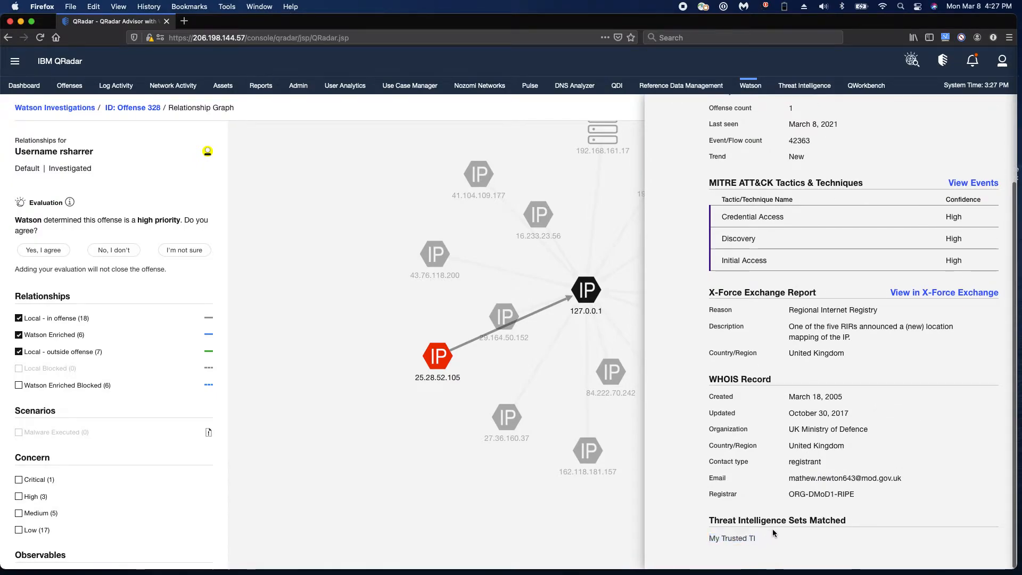
{"action": "scroll", "coordinate": [820, 194], "scroll_direction": "up", "scroll_amount": 8}
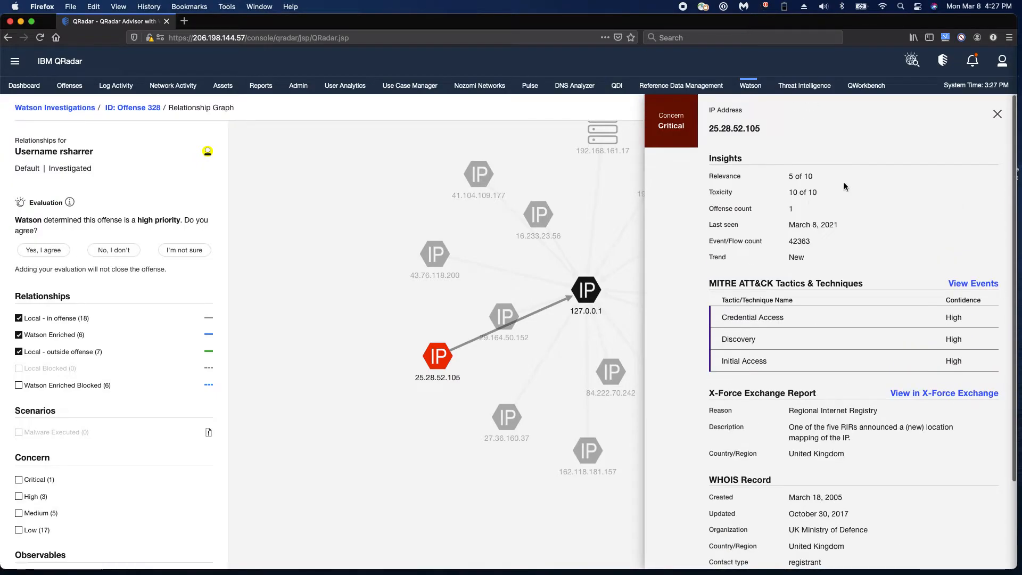
{"action": "left_click", "coordinate": [998, 119]}
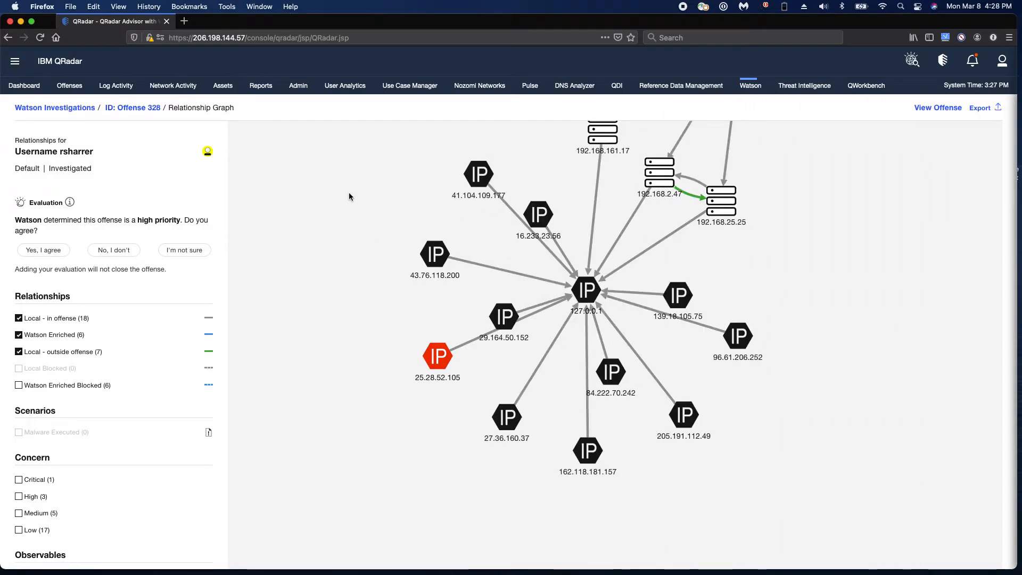
Open Reference Set Management from the administration console and search the reference sets for "my"
{"action": "left_click", "coordinate": [306, 87]}
{"action": "left_click", "coordinate": [152, 235]}
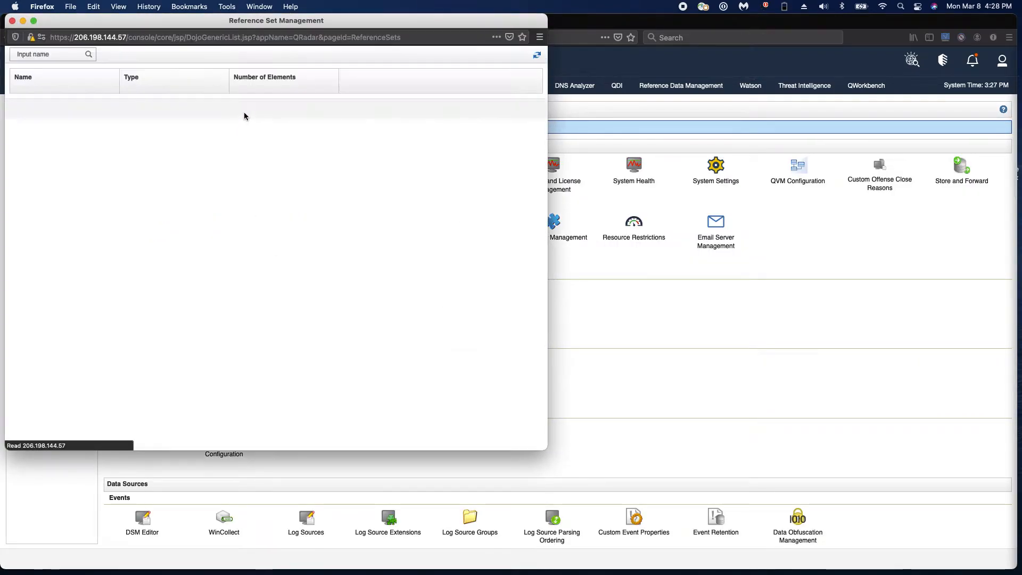
{"action": "left_click", "coordinate": [282, 54]}
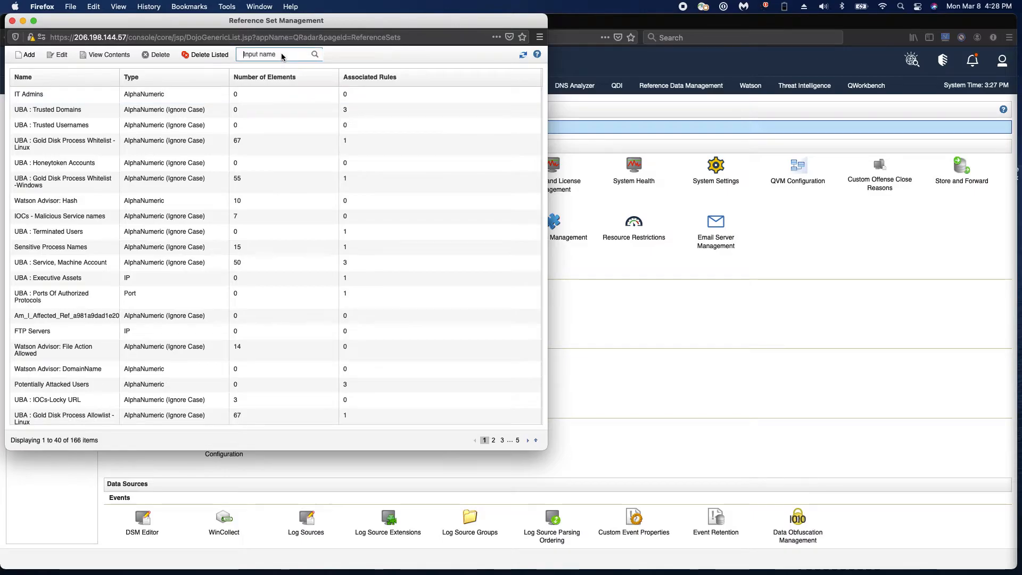
{"action": "type", "text": "my"}
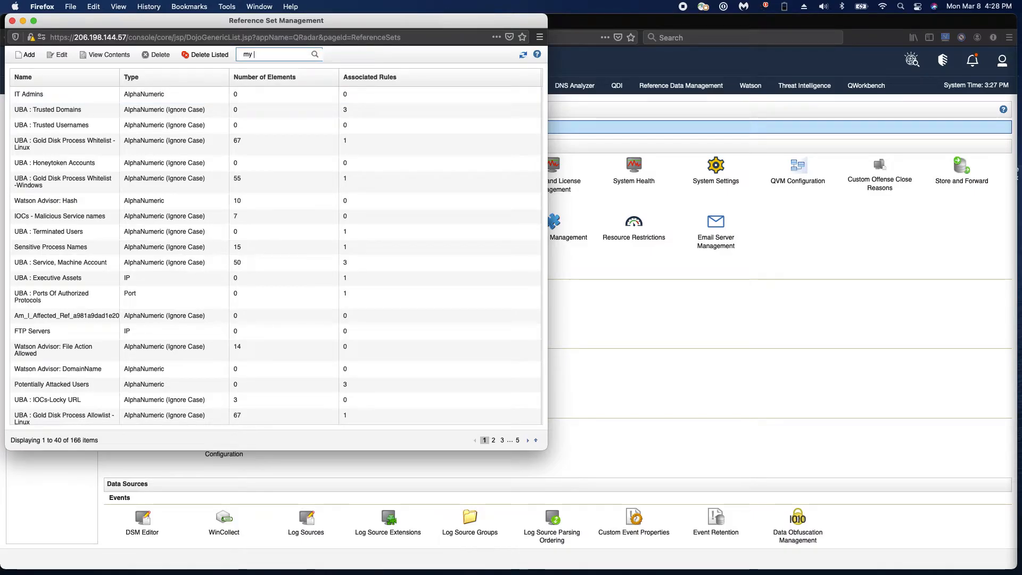
{"action": "key", "text": "Return"}
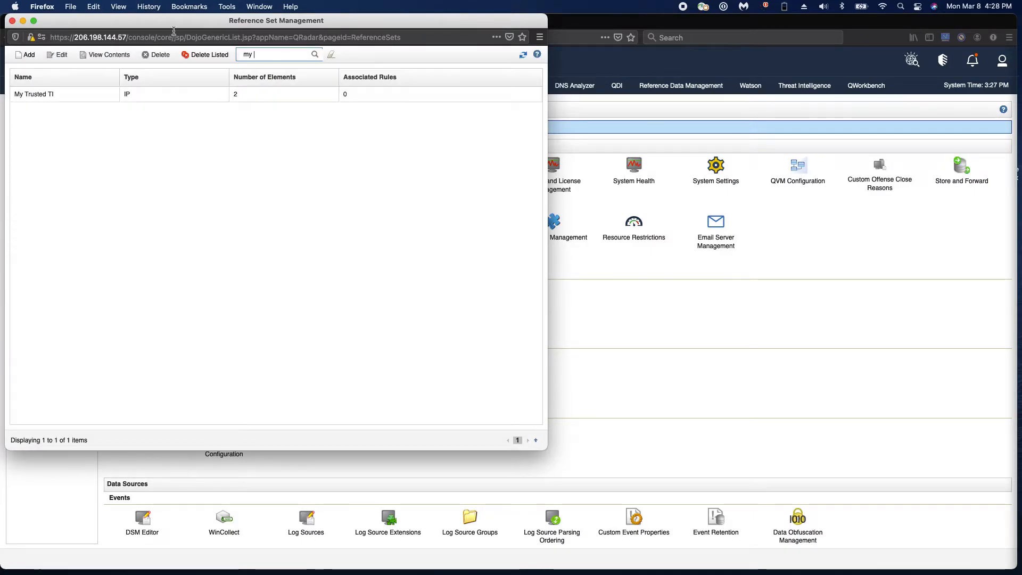
View the contents of the My Trusted TI reference set, and close the reference set windows
{"action": "double_click", "coordinate": [44, 95]}
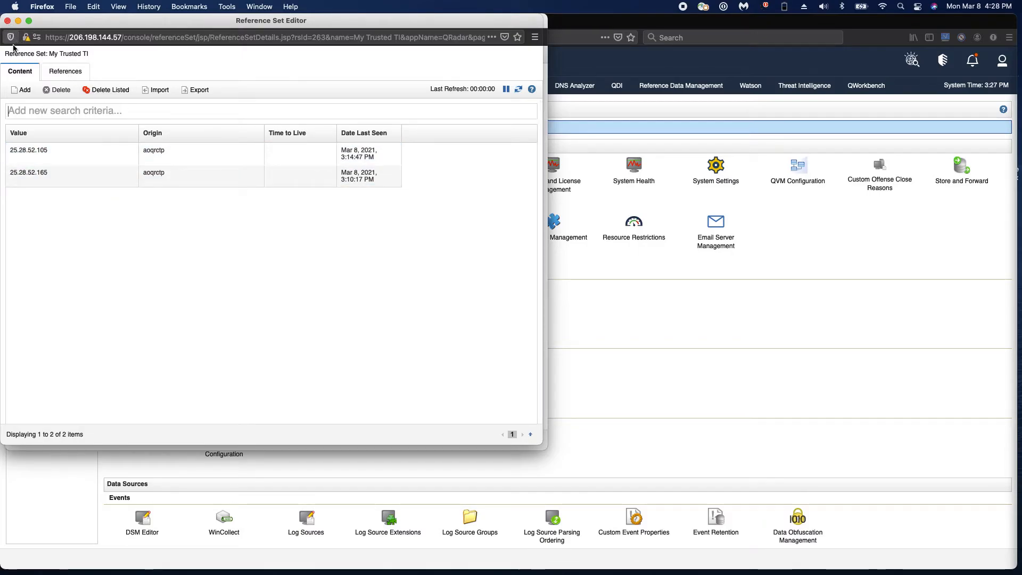
{"action": "left_click", "coordinate": [8, 22]}
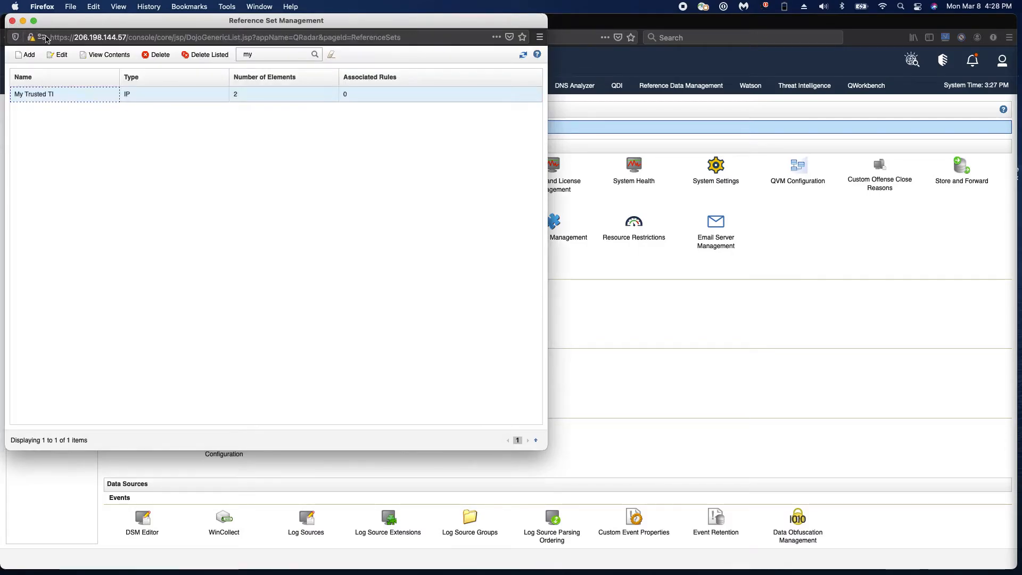
{"action": "left_click", "coordinate": [11, 21]}
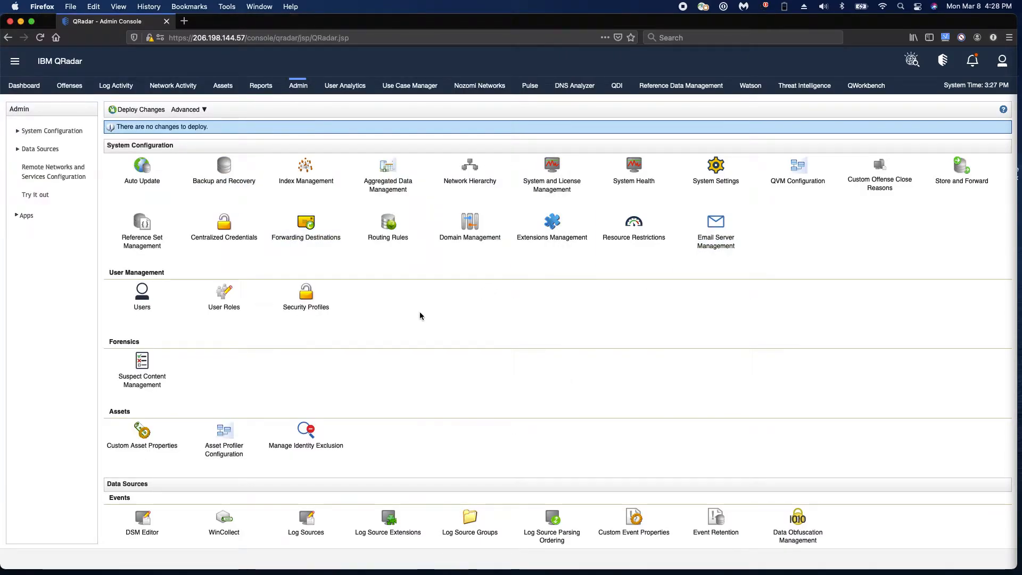
Open the configuration wizard of QRadar Advisor With Watson from the administration console
{"action": "scroll", "coordinate": [420, 314], "scroll_direction": "down", "scroll_amount": 15}
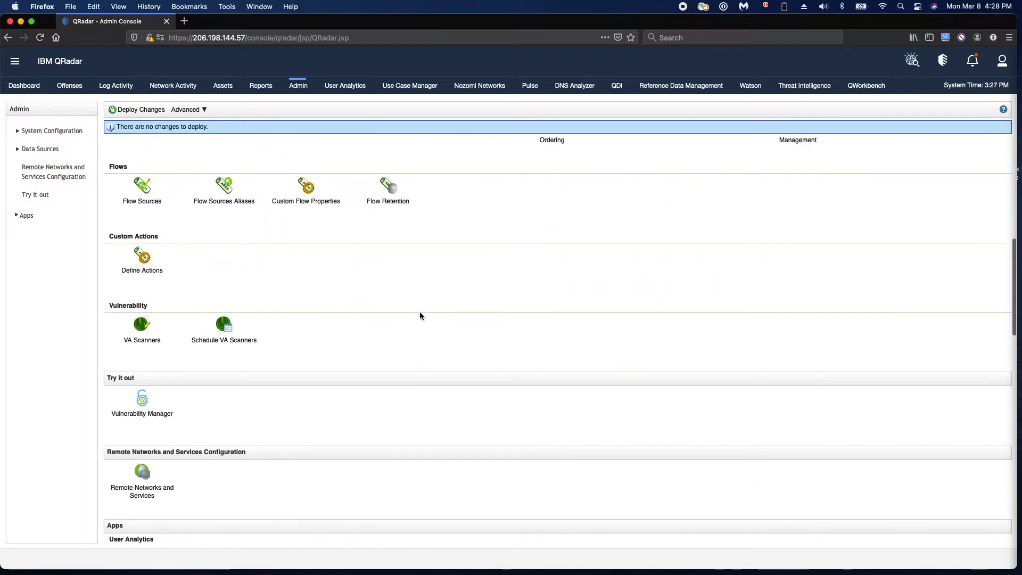
{"action": "scroll", "coordinate": [420, 312], "scroll_direction": "down", "scroll_amount": 10}
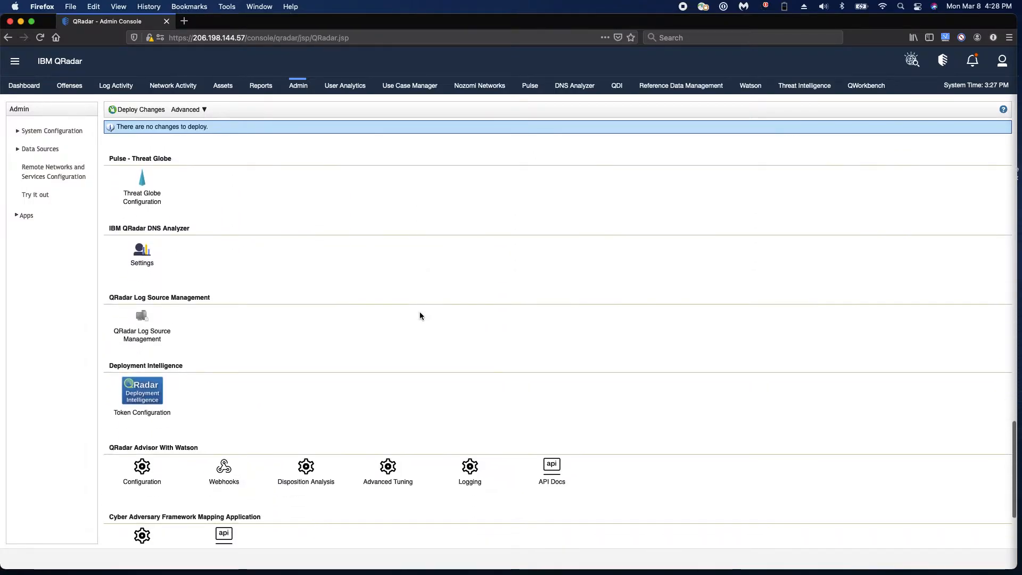
{"action": "left_click", "coordinate": [143, 371]}
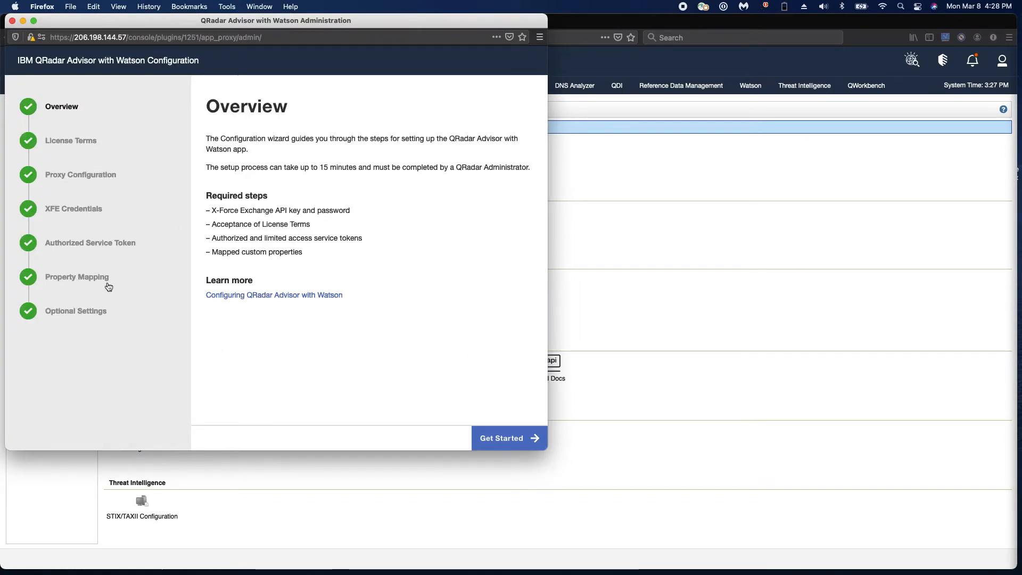
Open the IpAddress reference set mapping from Threat Intelligence Mapping in the optional settings
{"action": "left_click", "coordinate": [87, 312]}
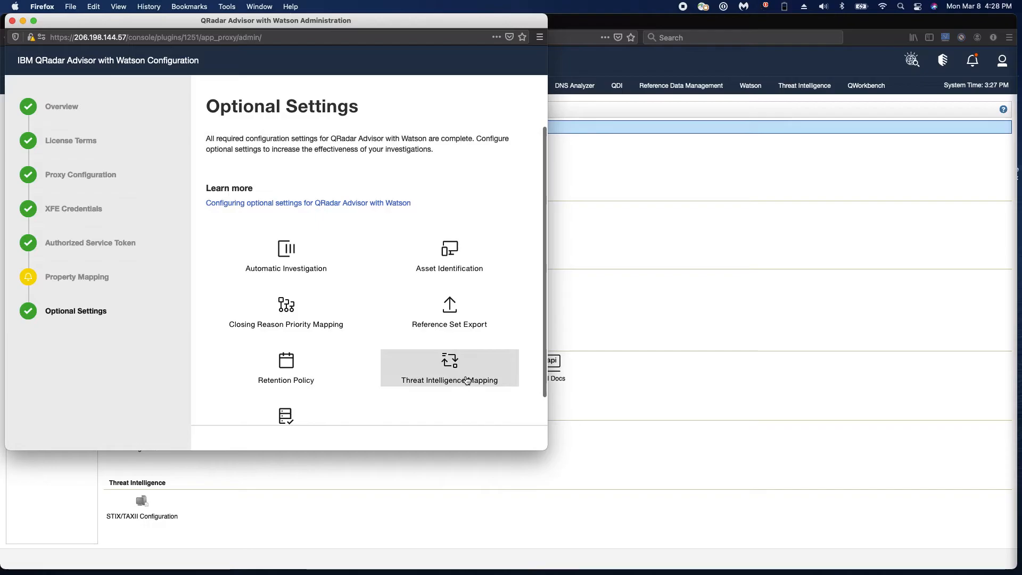
{"action": "left_click", "coordinate": [450, 371]}
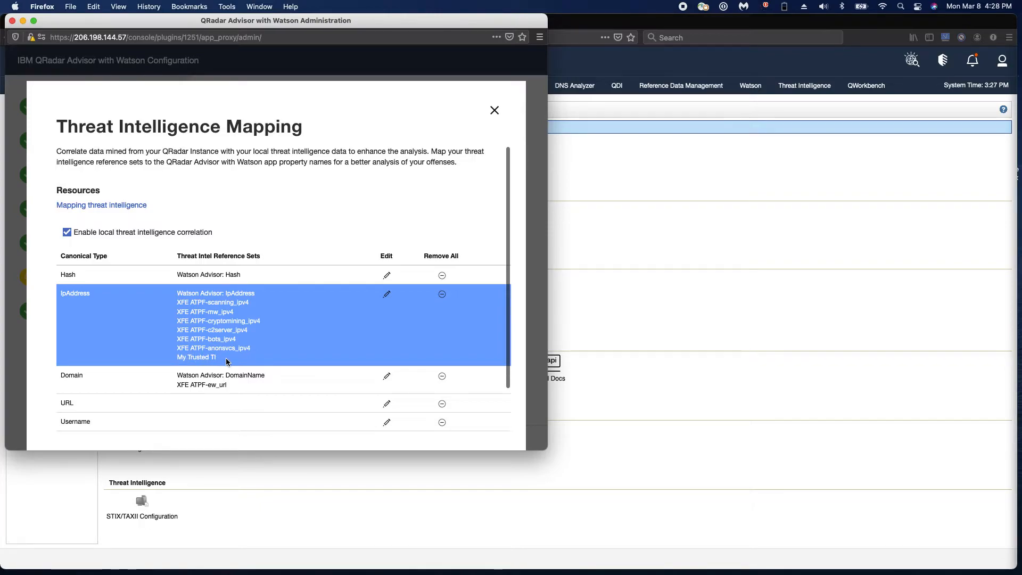
{"action": "left_click", "coordinate": [387, 296]}
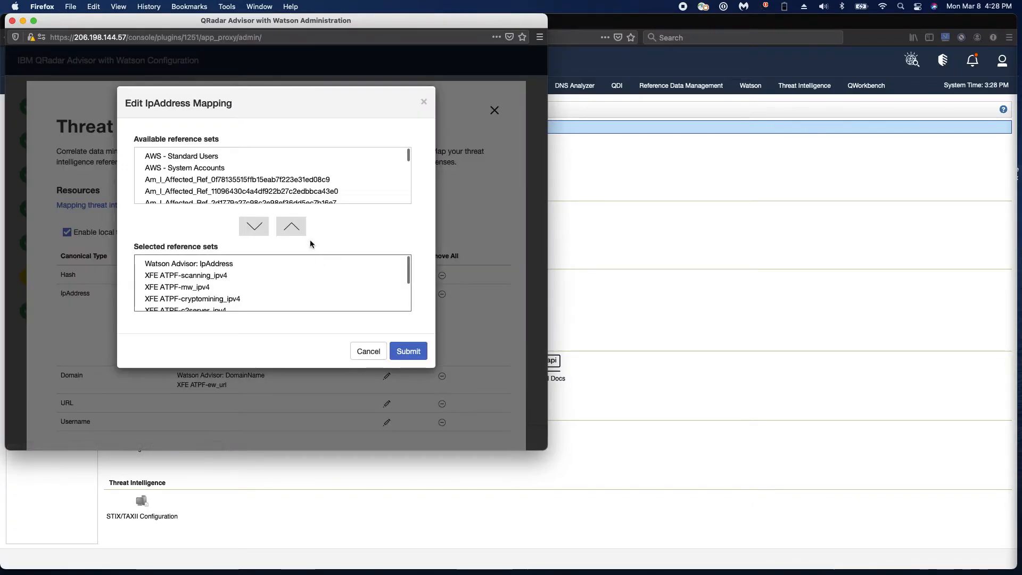
Add the Anonymizer IPs reference set to the selected reference sets of the IpAddress mapping
{"action": "scroll", "coordinate": [208, 171], "scroll_direction": "down", "scroll_amount": 5}
{"action": "scroll", "coordinate": [207, 170], "scroll_direction": "up", "scroll_amount": 3}
{"action": "scroll", "coordinate": [207, 170], "scroll_direction": "down", "scroll_amount": 3}
{"action": "left_click", "coordinate": [170, 167]}
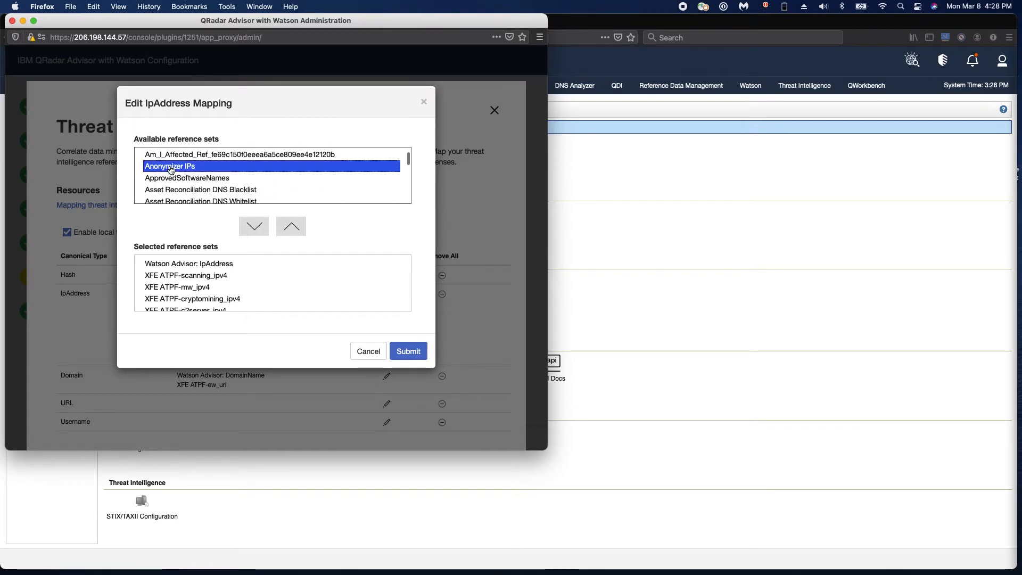
{"action": "left_click", "coordinate": [255, 227]}
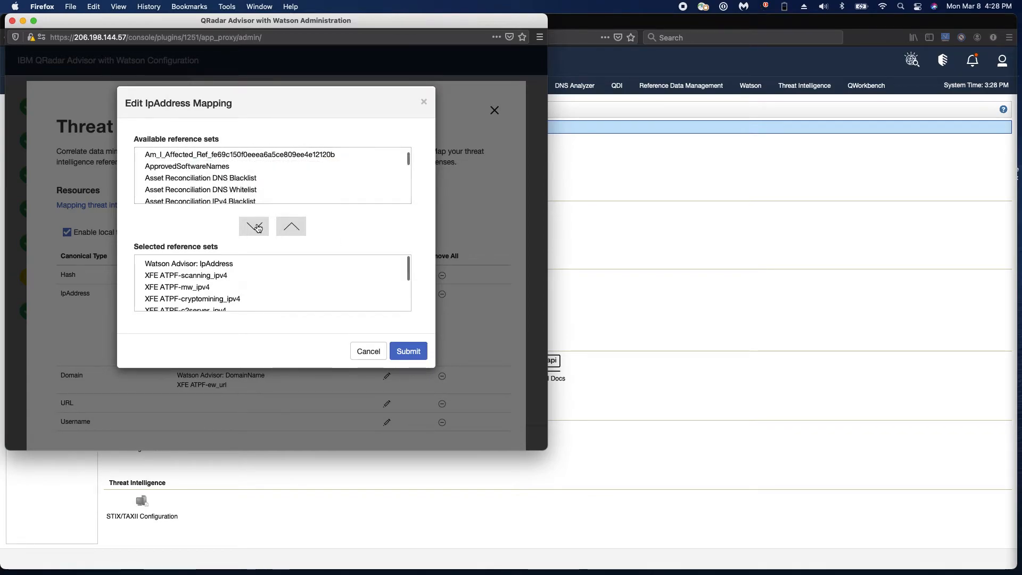
Remove Anonymizer IPs from the selected reference sets of the IpAddress mapping
{"action": "scroll", "coordinate": [296, 288], "scroll_direction": "down", "scroll_amount": 3}
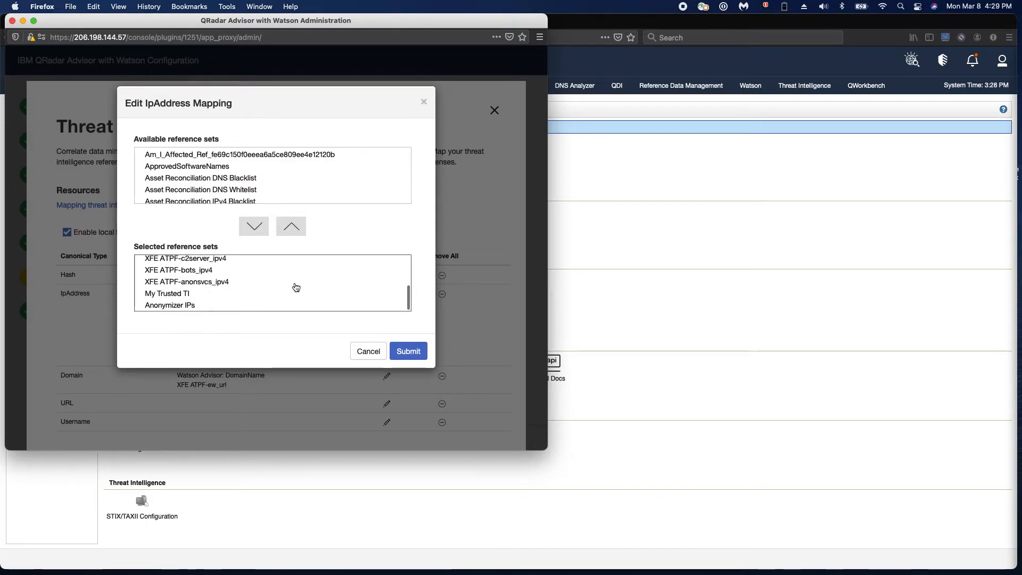
{"action": "left_click", "coordinate": [259, 303]}
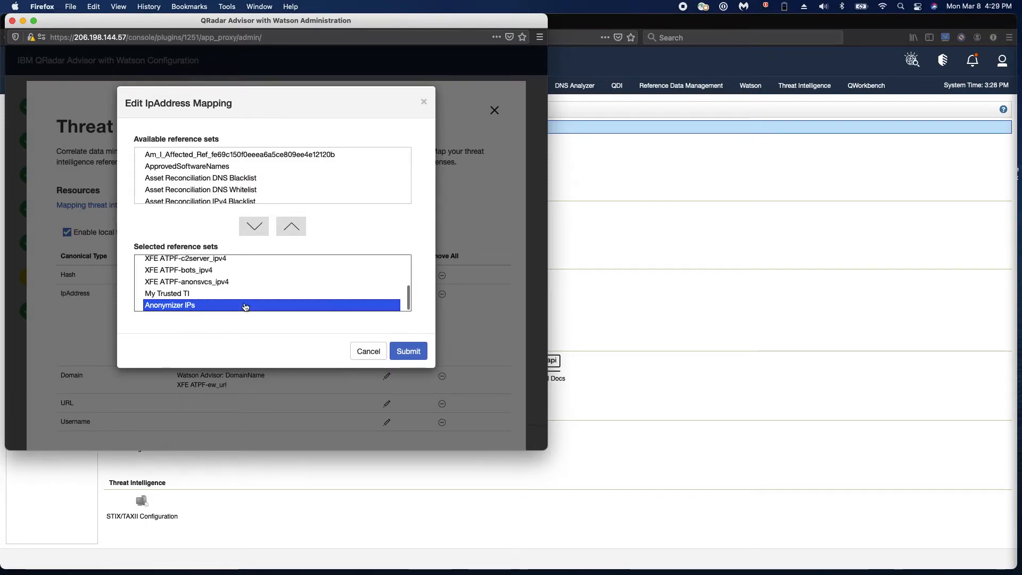
{"action": "left_click", "coordinate": [291, 227]}
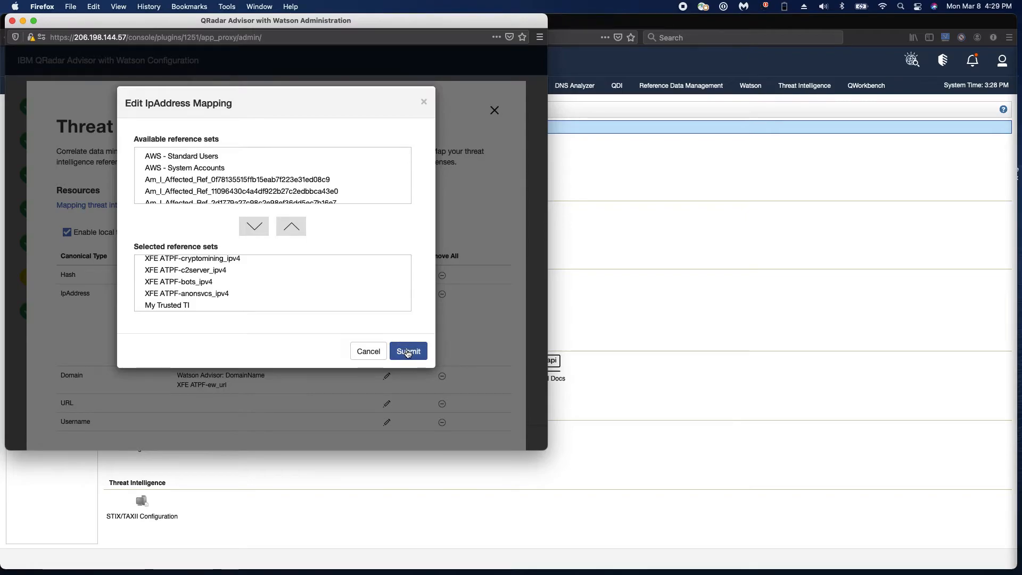
Submit the IpAddress mapping, and close Threat Intelligence Mapping along with the QRadar Advisor with Watson configuration window
{"action": "left_click", "coordinate": [408, 352]}
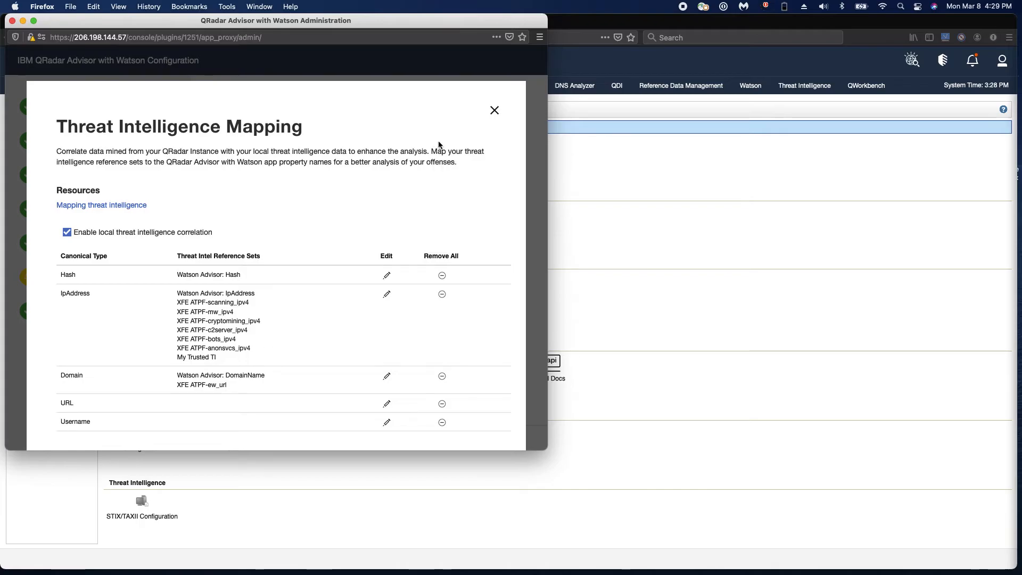
{"action": "left_click", "coordinate": [494, 110]}
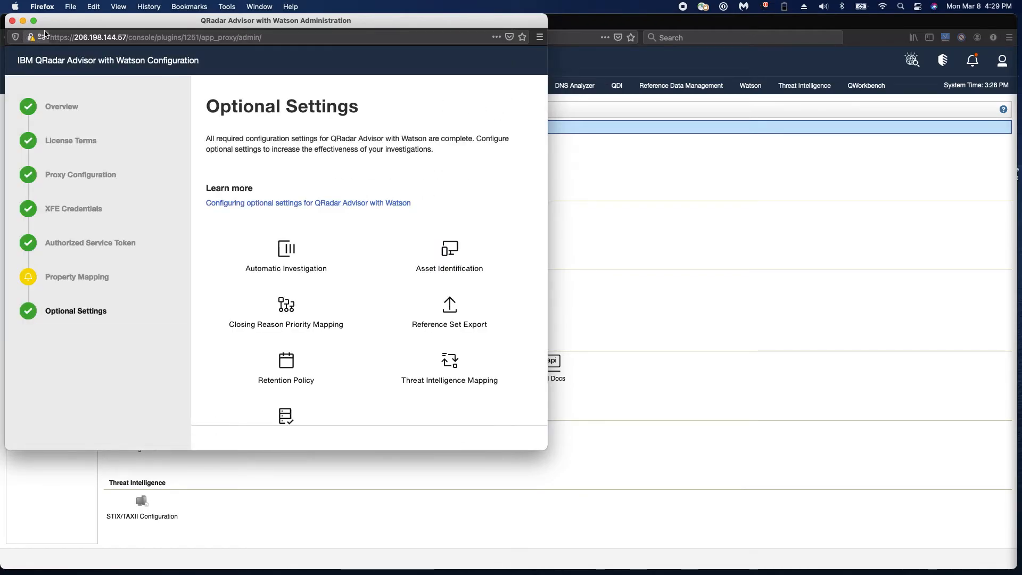
{"action": "left_click", "coordinate": [13, 21]}
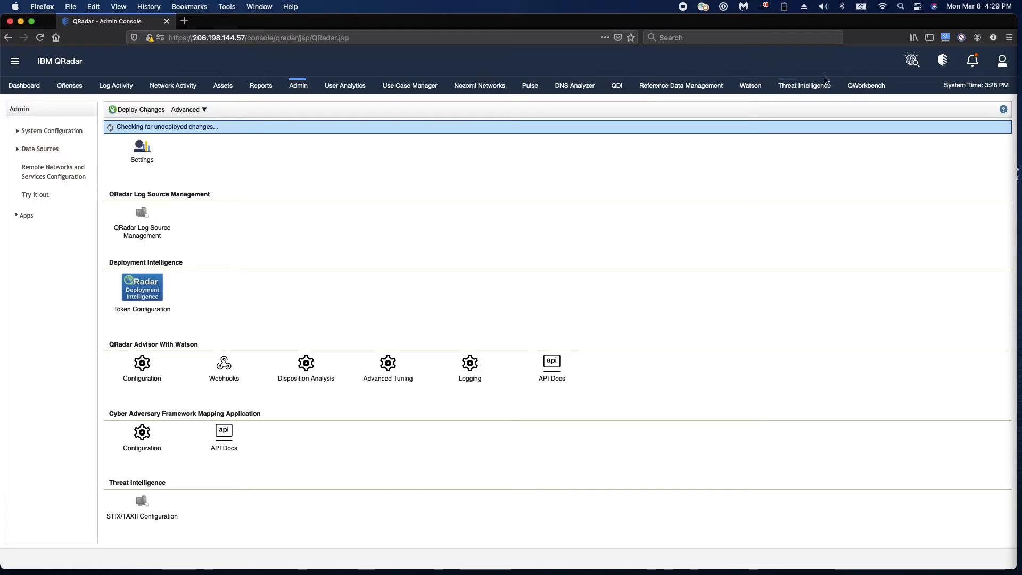
View the public collections in the Threat Intelligence app, and return to the administration console
{"action": "left_click", "coordinate": [798, 87]}
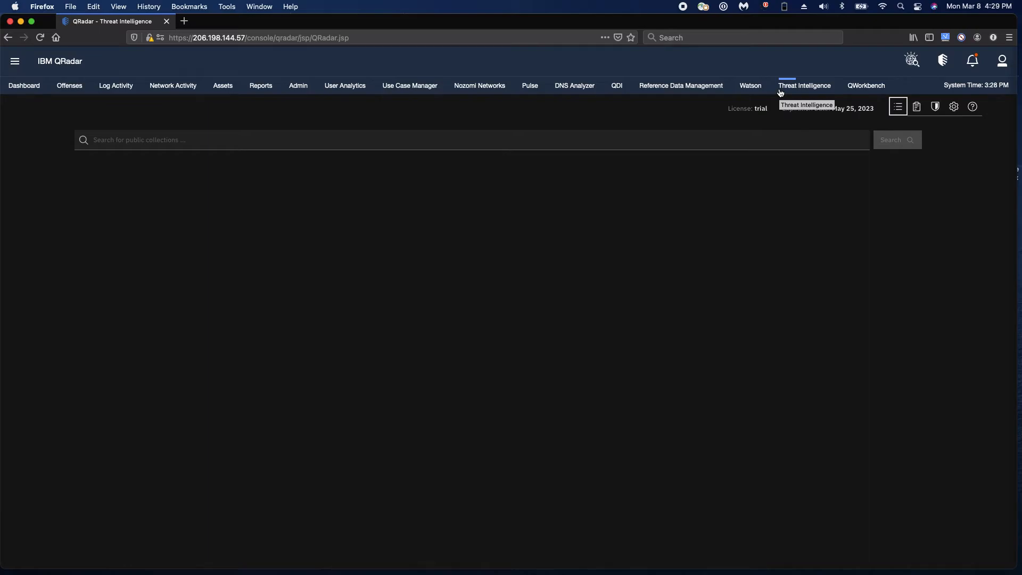
{"action": "left_click", "coordinate": [918, 106]}
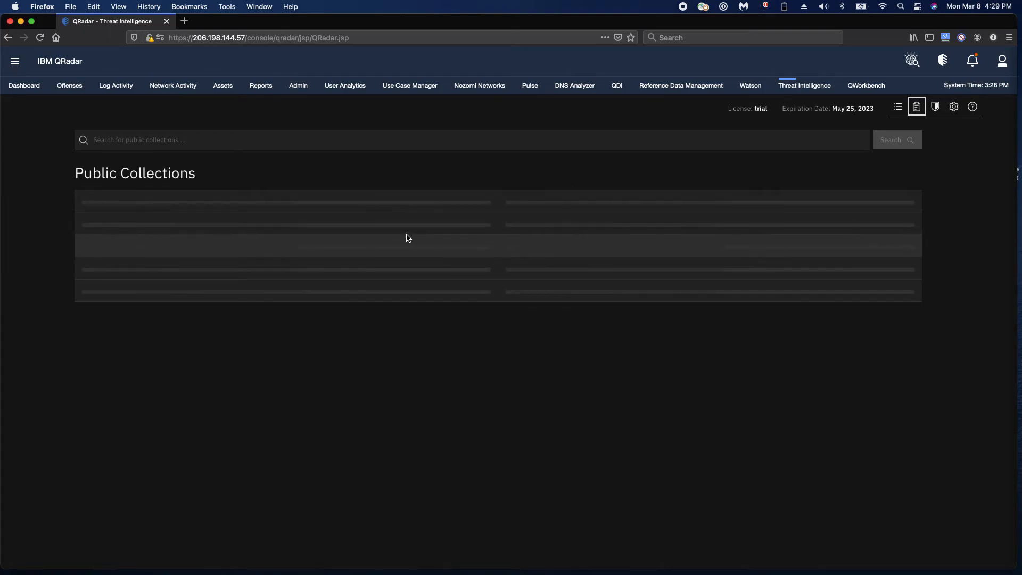
{"action": "left_click", "coordinate": [300, 88]}
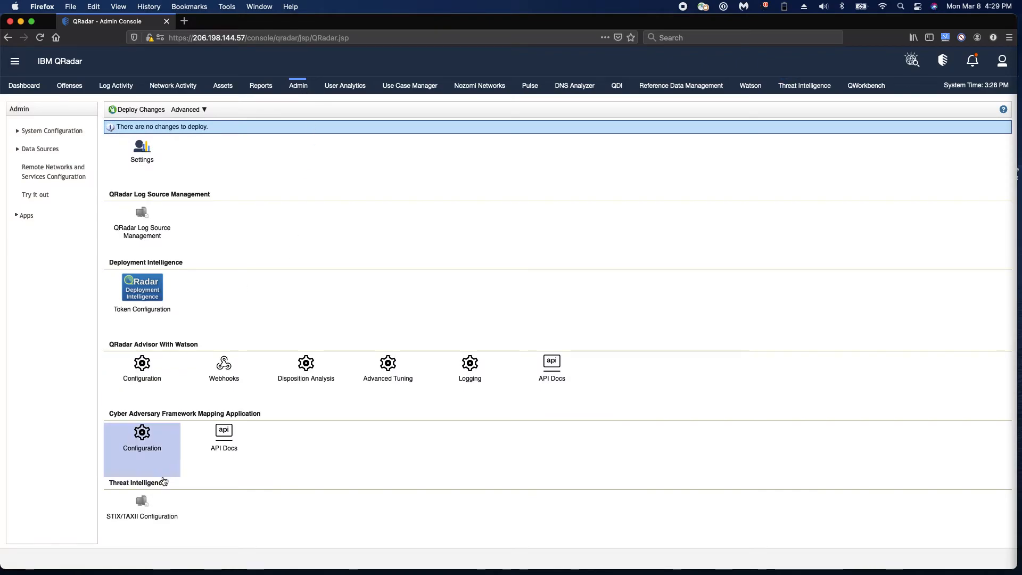
Switch to the already open Threat Intelligence window and view the connection settings of the TAXII feed being added
{"action": "key", "text": "ctrl+Up"}
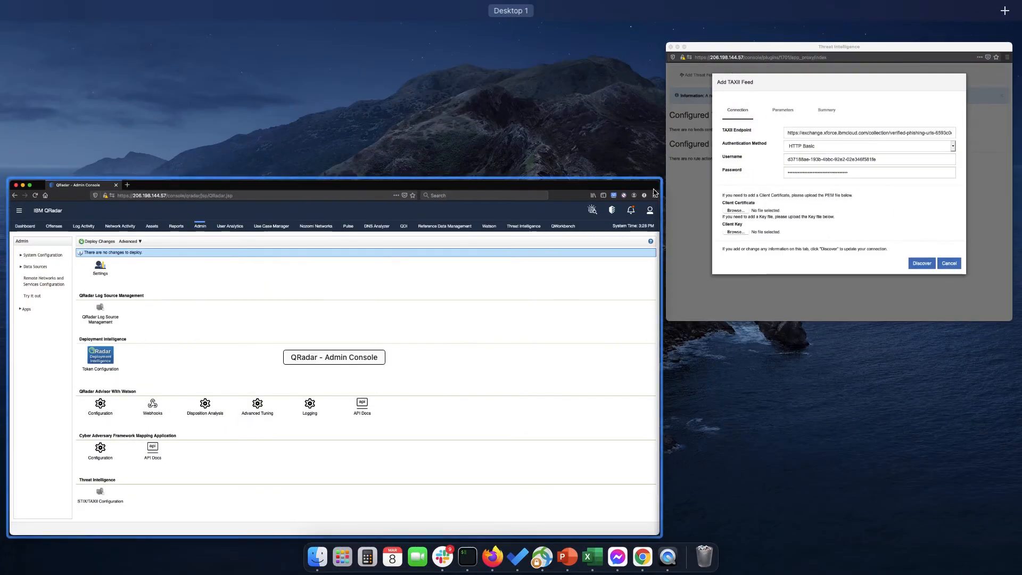
{"action": "left_click", "coordinate": [866, 215]}
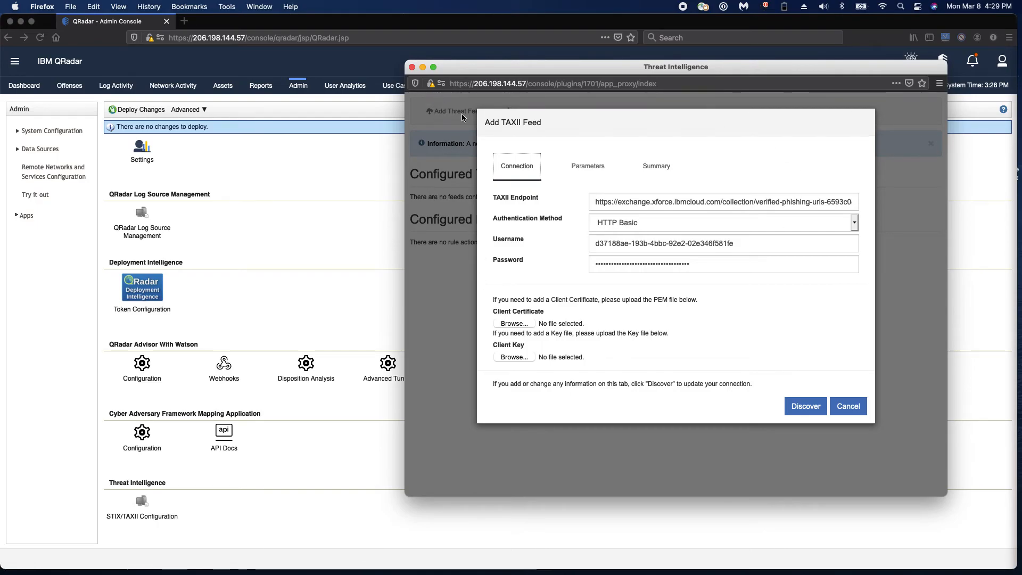
{"action": "left_click", "coordinate": [499, 170]}
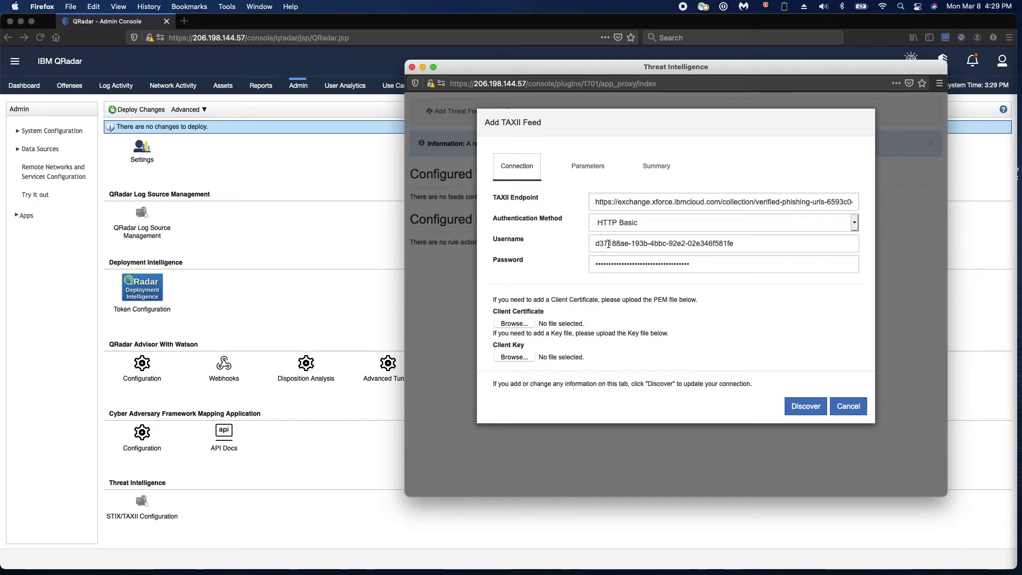
View the TAXII feed's parameters and the available polling intervals, keeping Hourly selected
{"action": "left_click", "coordinate": [591, 166]}
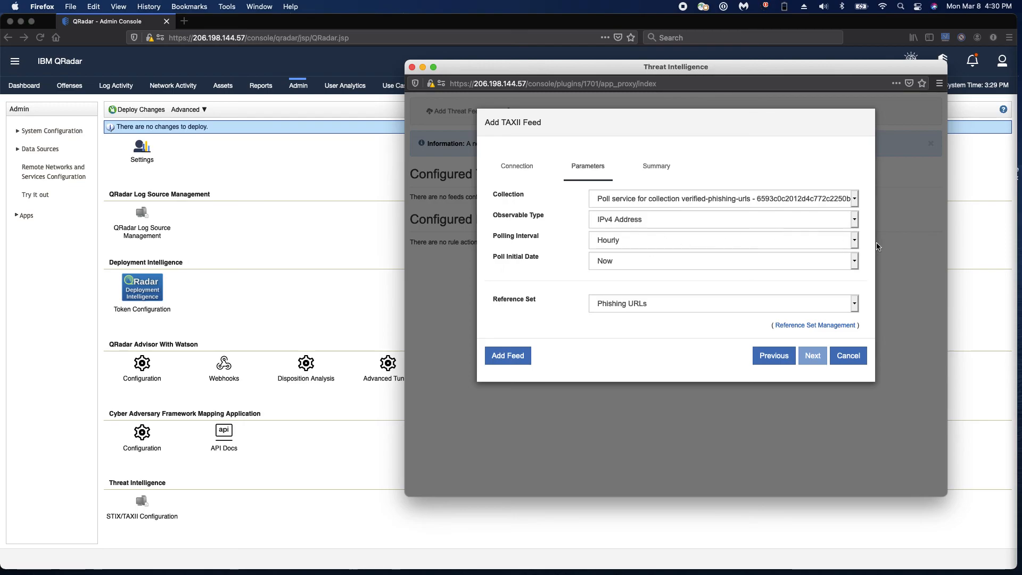
{"action": "left_click", "coordinate": [853, 241]}
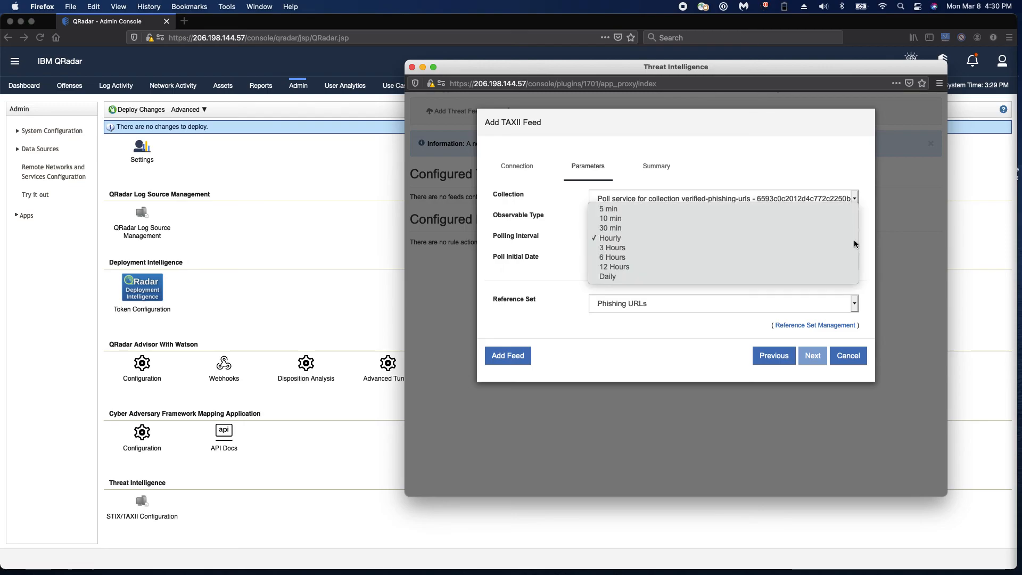
{"action": "left_click", "coordinate": [803, 241]}
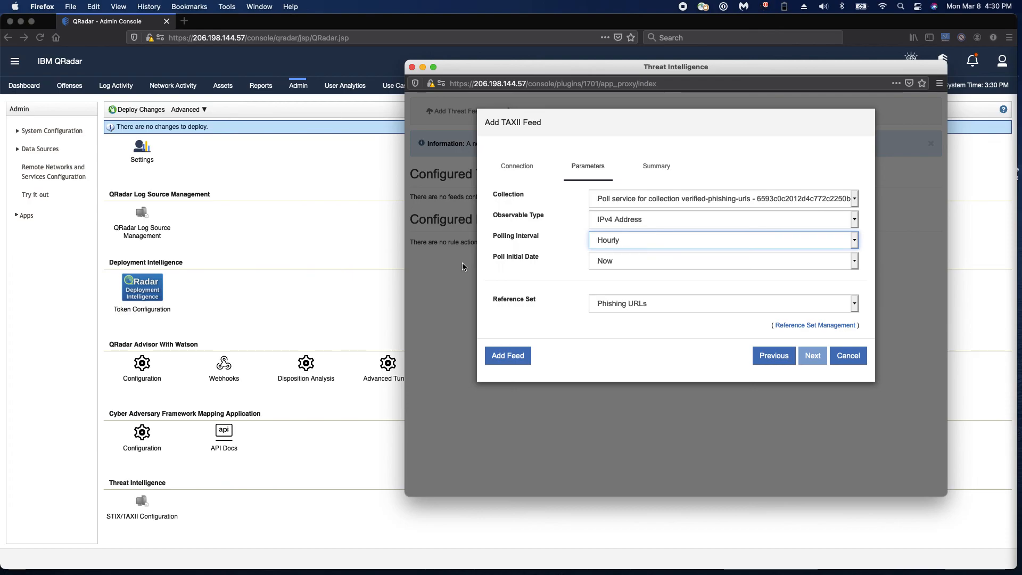